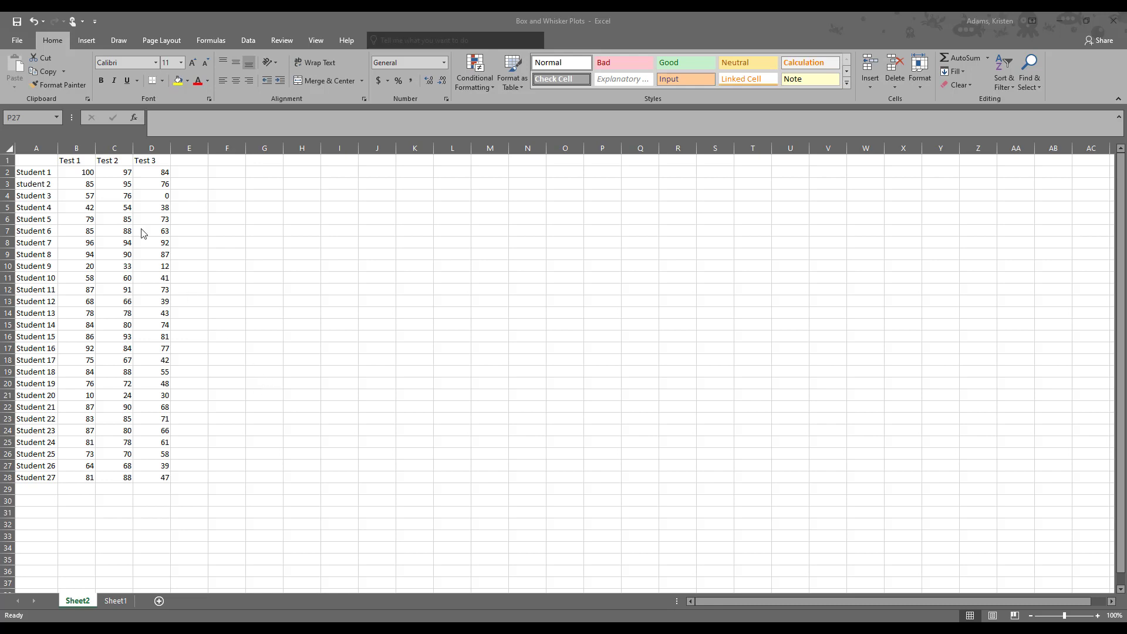
Step: Insert a Box and Whisker chart from the Test 1 scores in B2:B28
left_click_drag(85, 172, 89, 478)
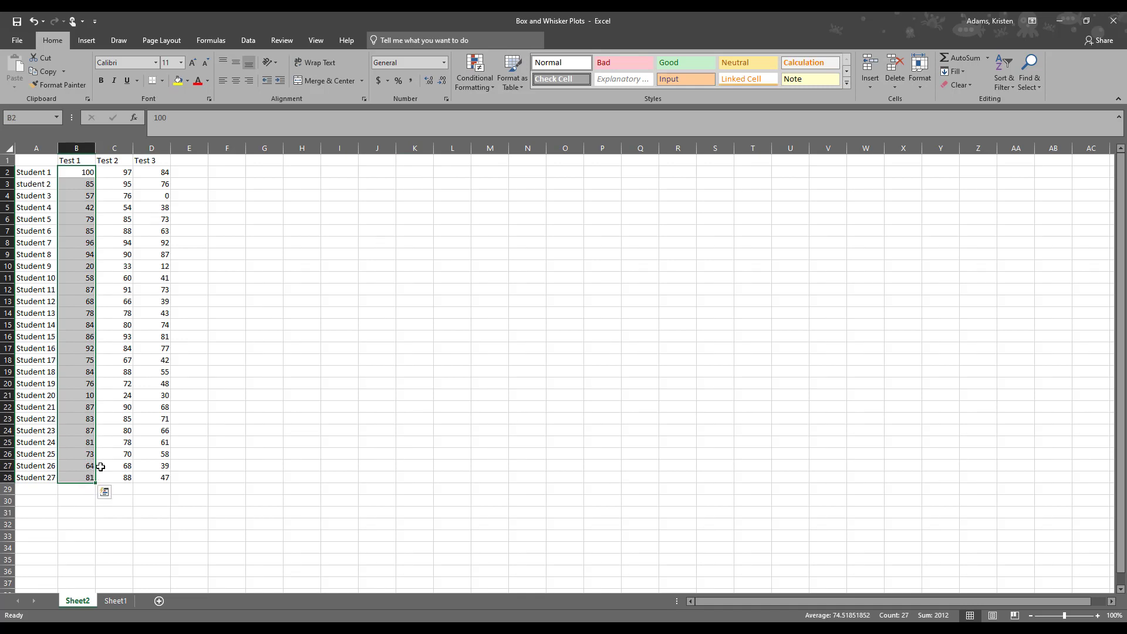
left_click(87, 41)
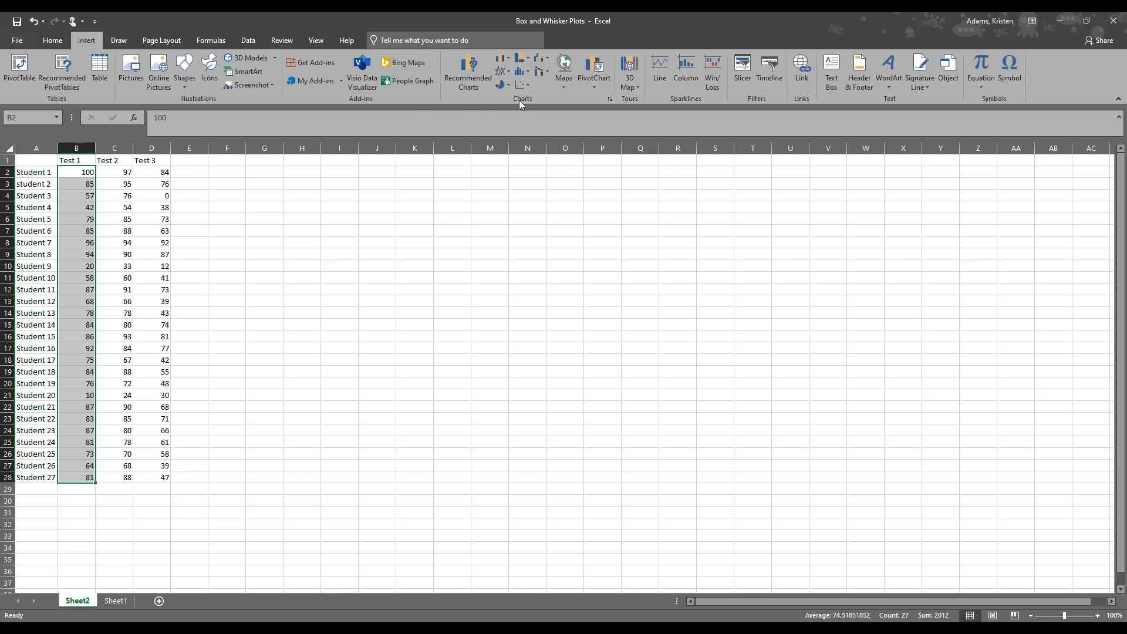
left_click(611, 99)
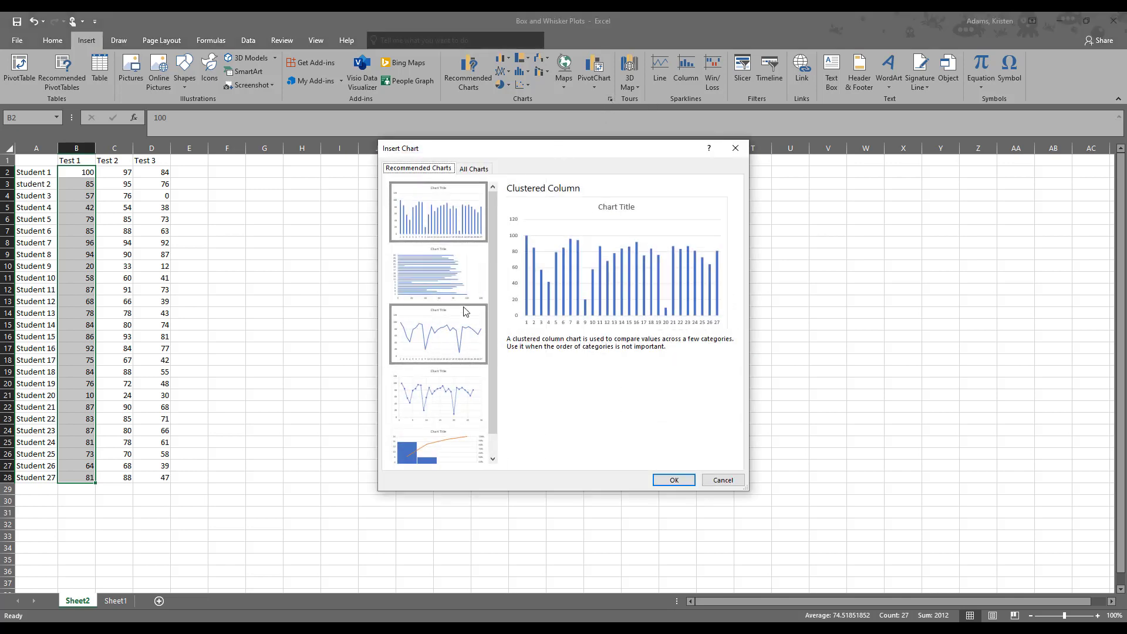
scroll(466, 312, "down", 1)
scroll(466, 311, "up", 1)
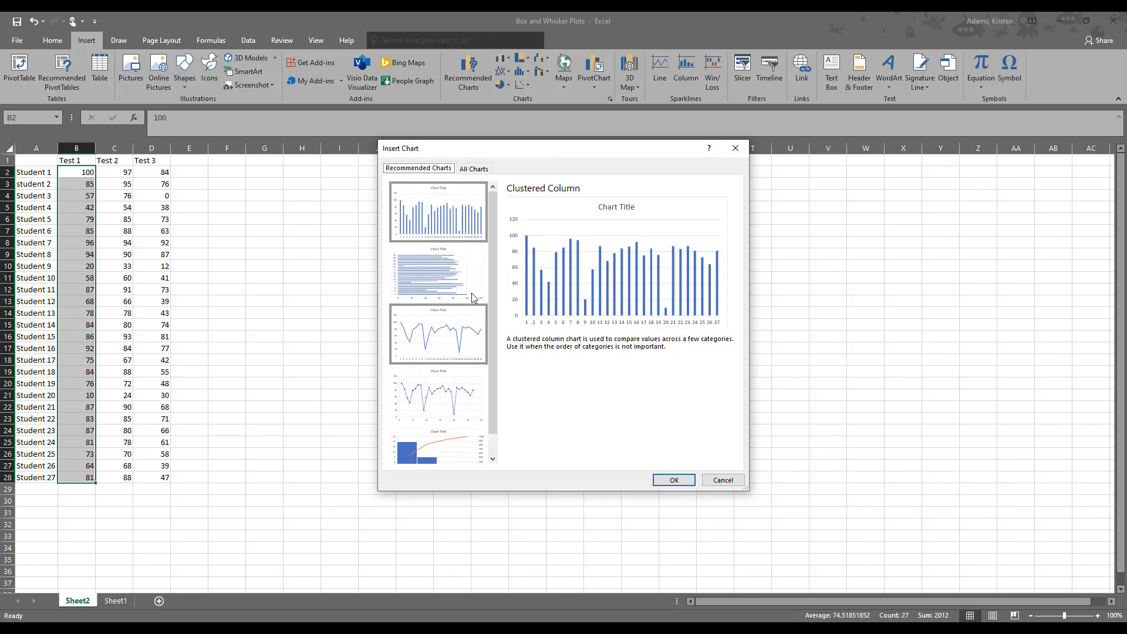
left_click(473, 169)
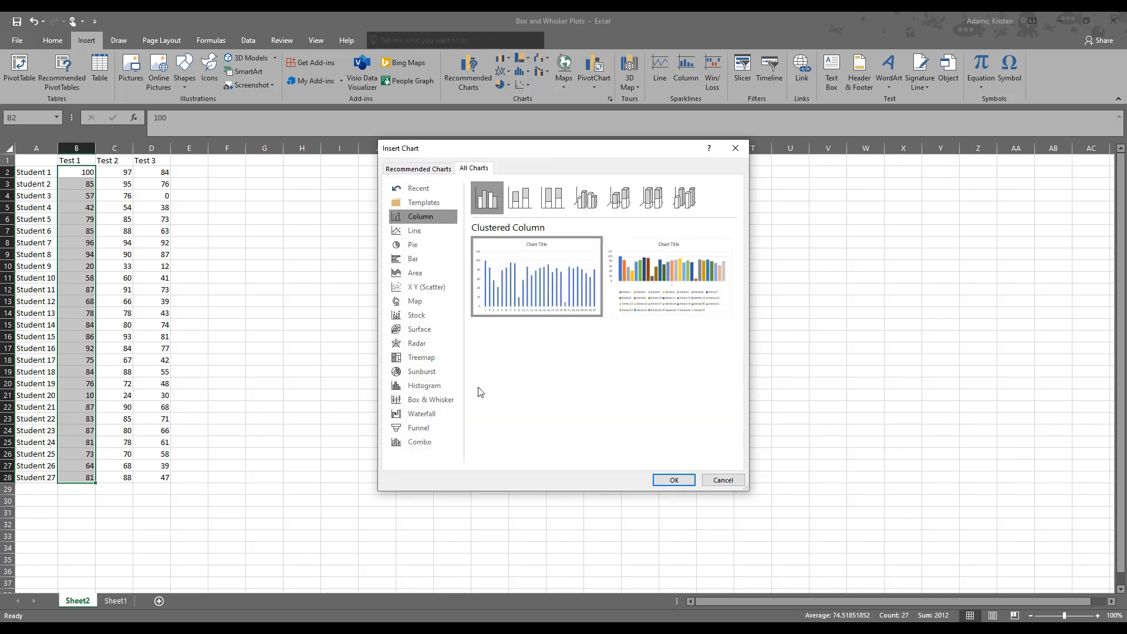
left_click(422, 404)
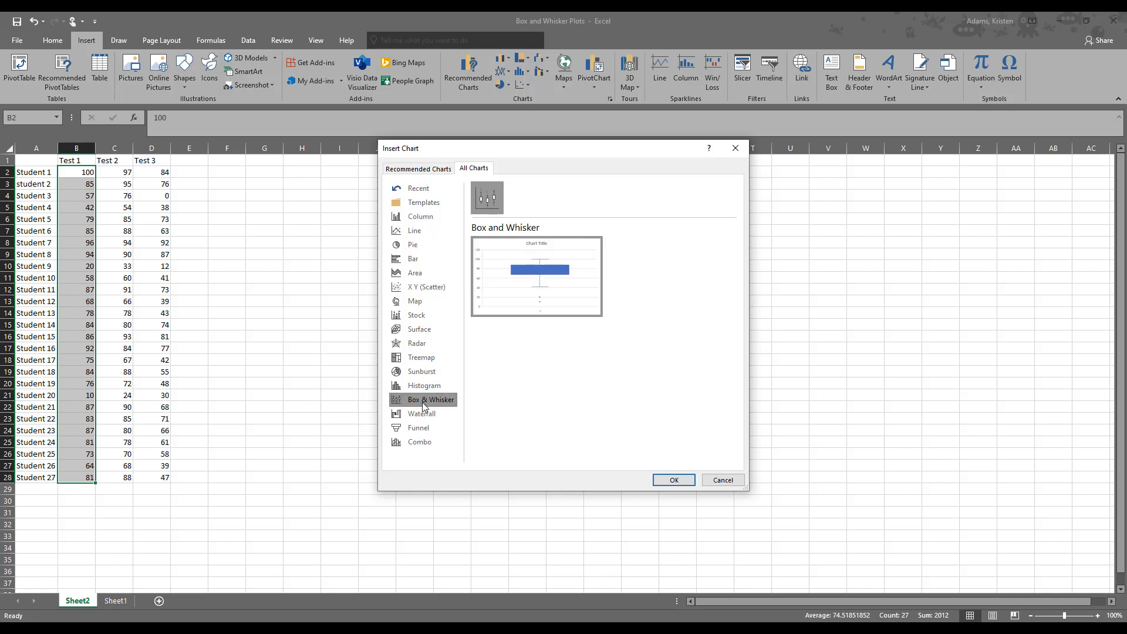
left_click(671, 480)
Step: Move the chart beside the score table near row 1 and stretch its height down to row 28
left_click_drag(644, 406, 441, 322)
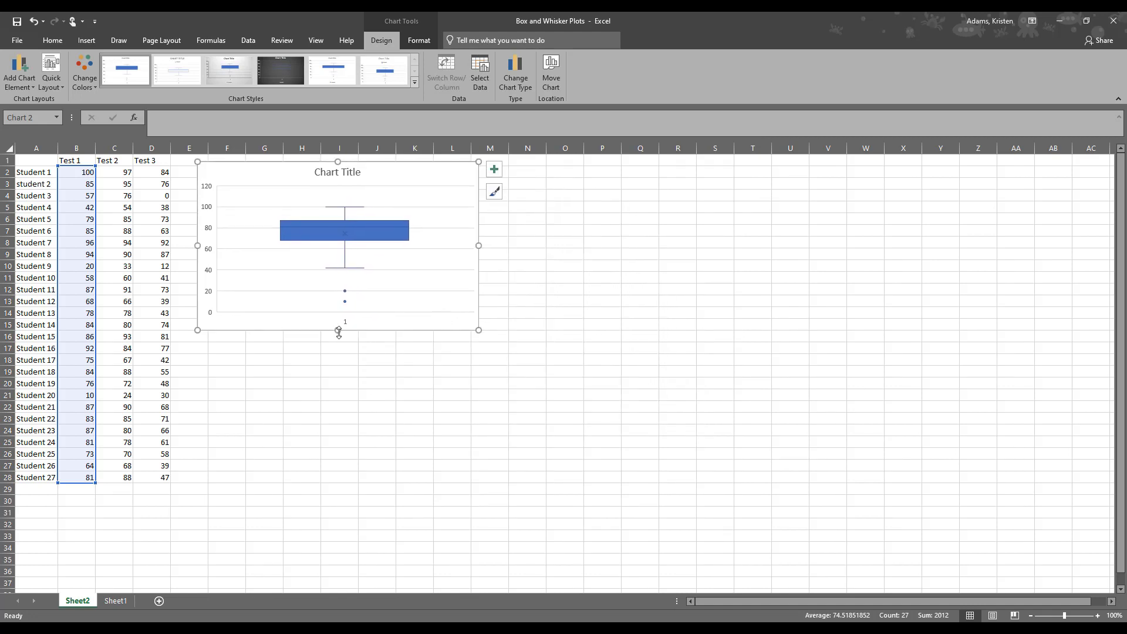
left_click_drag(337, 338, 321, 479)
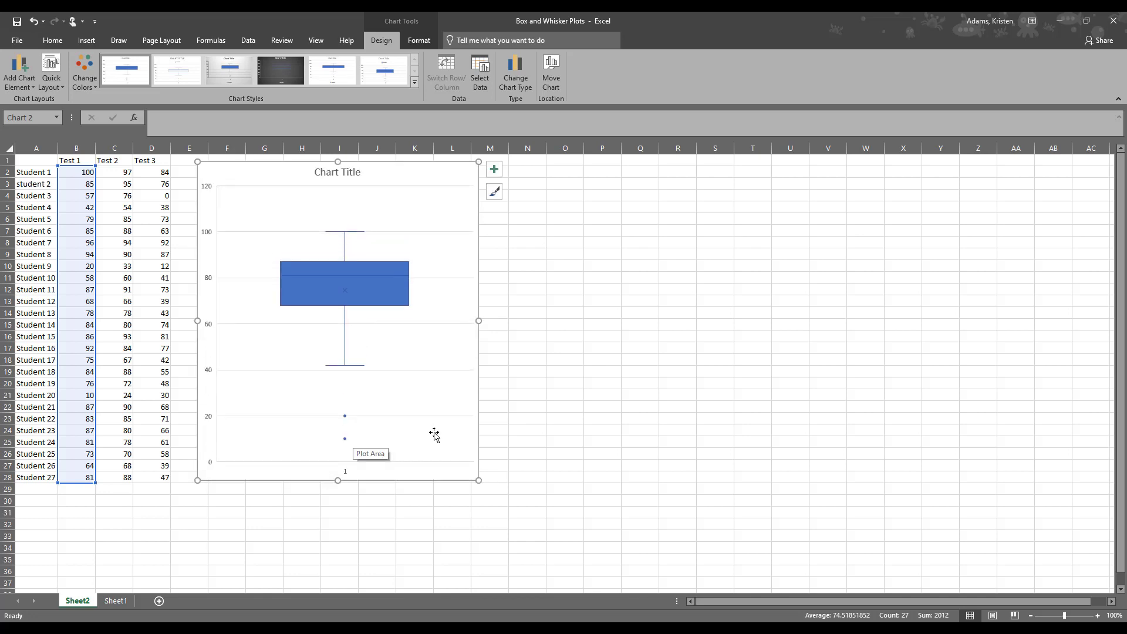
Step: Edit the chart's existing data series so that its name comes from the Test 1 header in cell B1
right_click(436, 435)
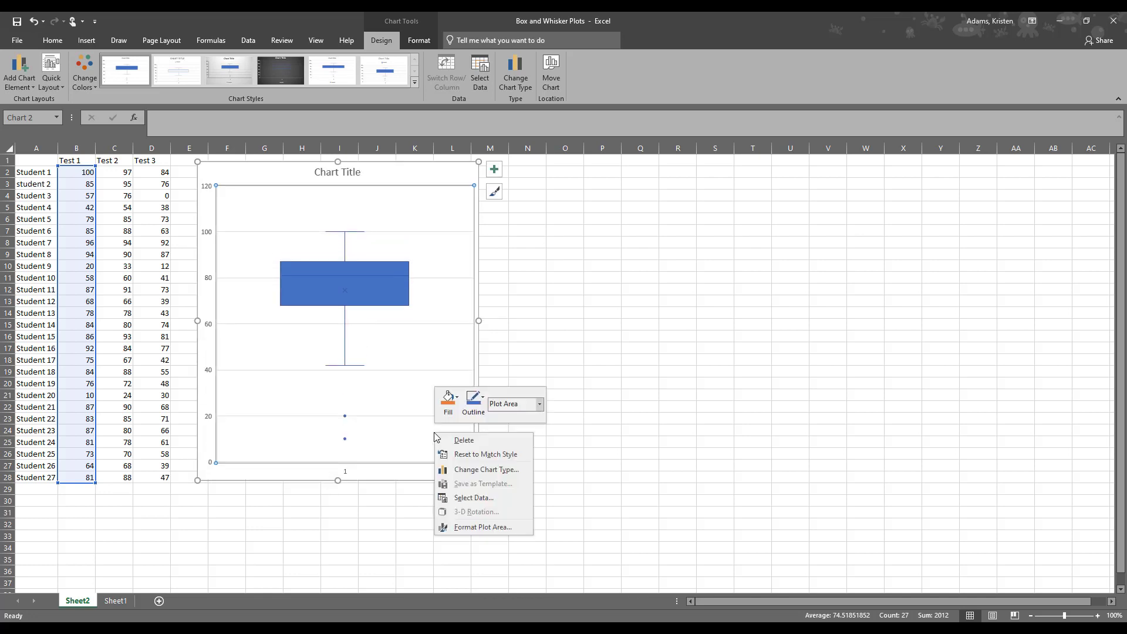
left_click(474, 499)
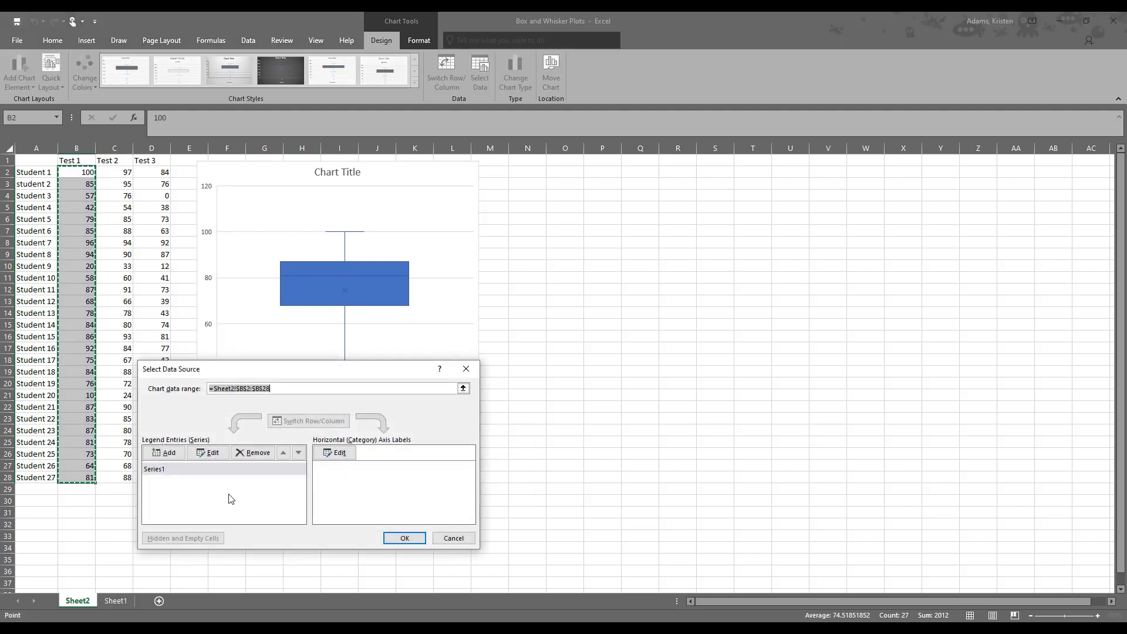
left_click(158, 470)
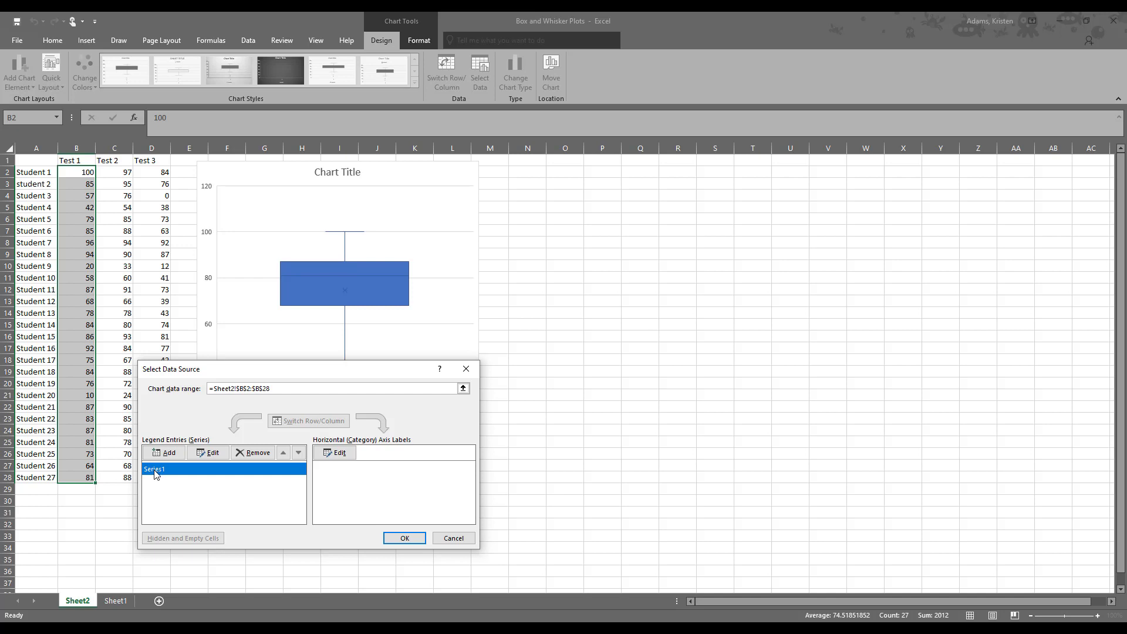
left_click(207, 452)
left_click(247, 472)
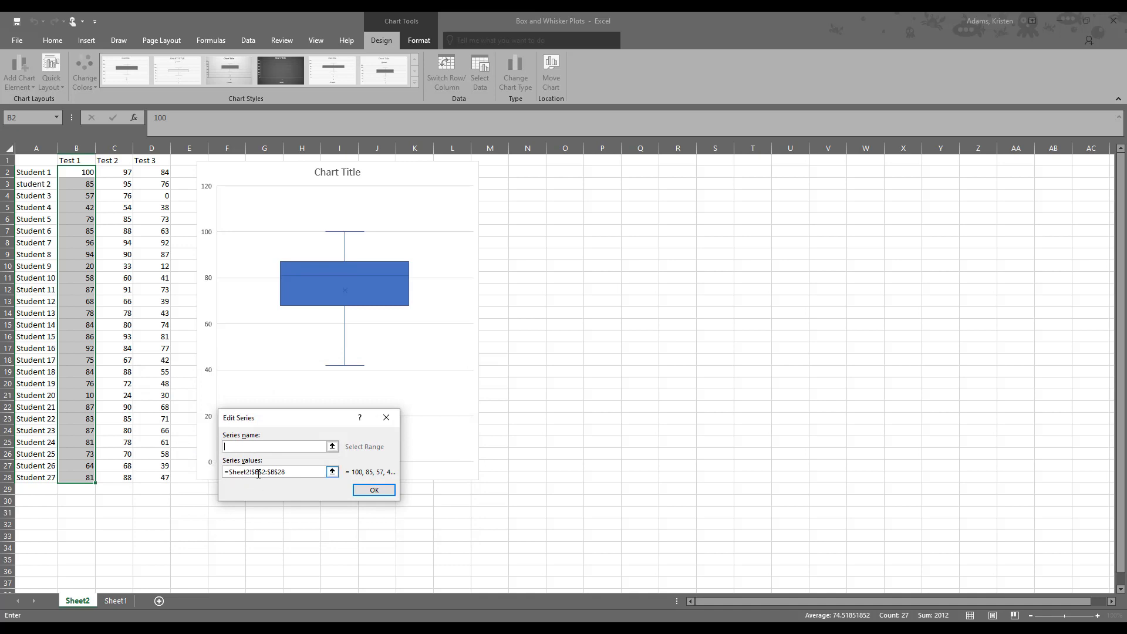
left_click(235, 446)
left_click(69, 160)
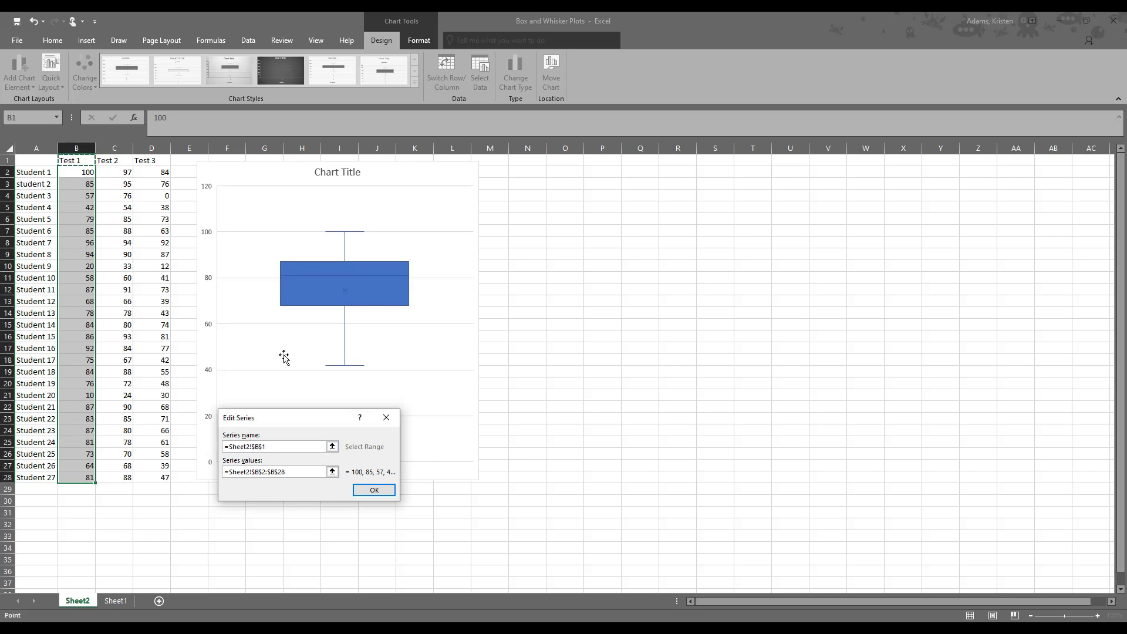
left_click(375, 491)
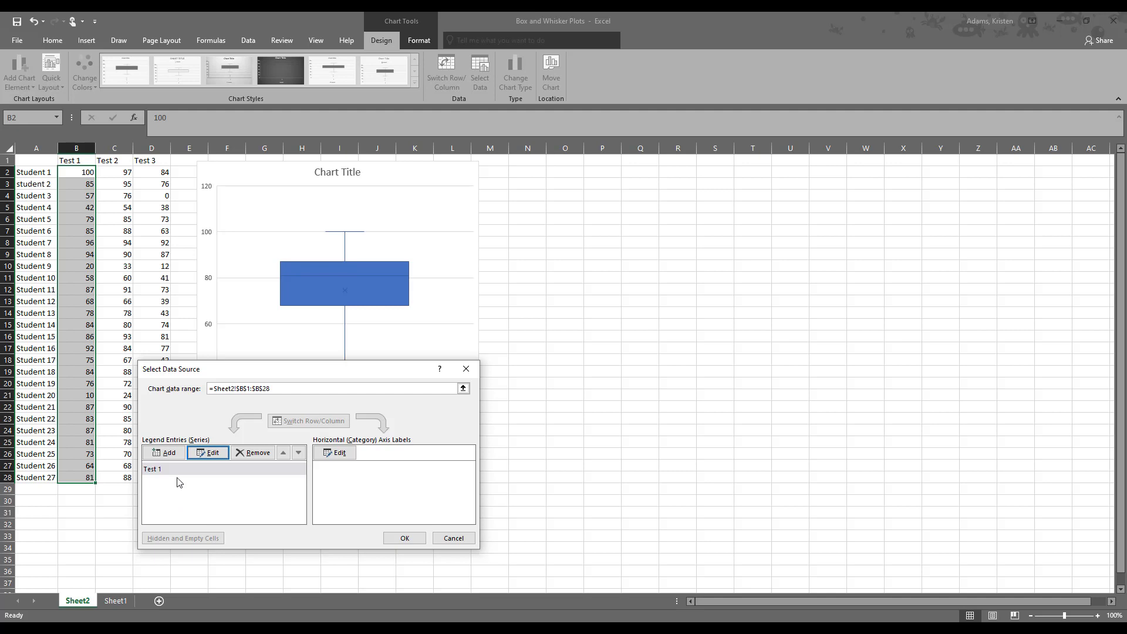
Step: Add a second data series named from cell C1 (Test 2) with the values in C2:C28
left_click(160, 456)
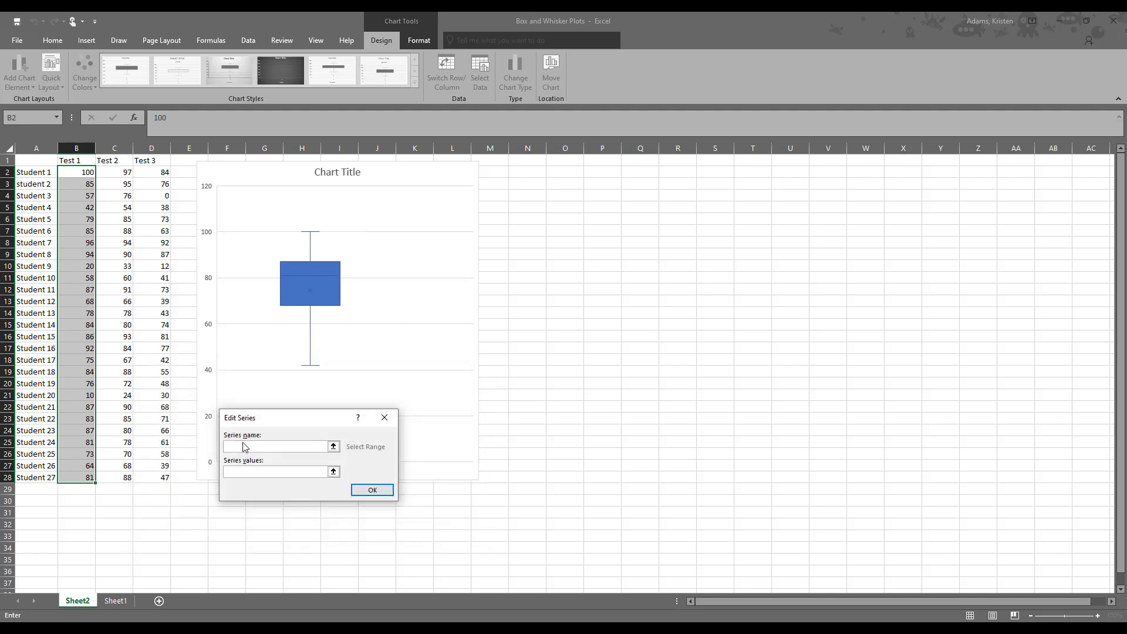
left_click(104, 160)
left_click(249, 469)
left_click_drag(115, 171, 120, 476)
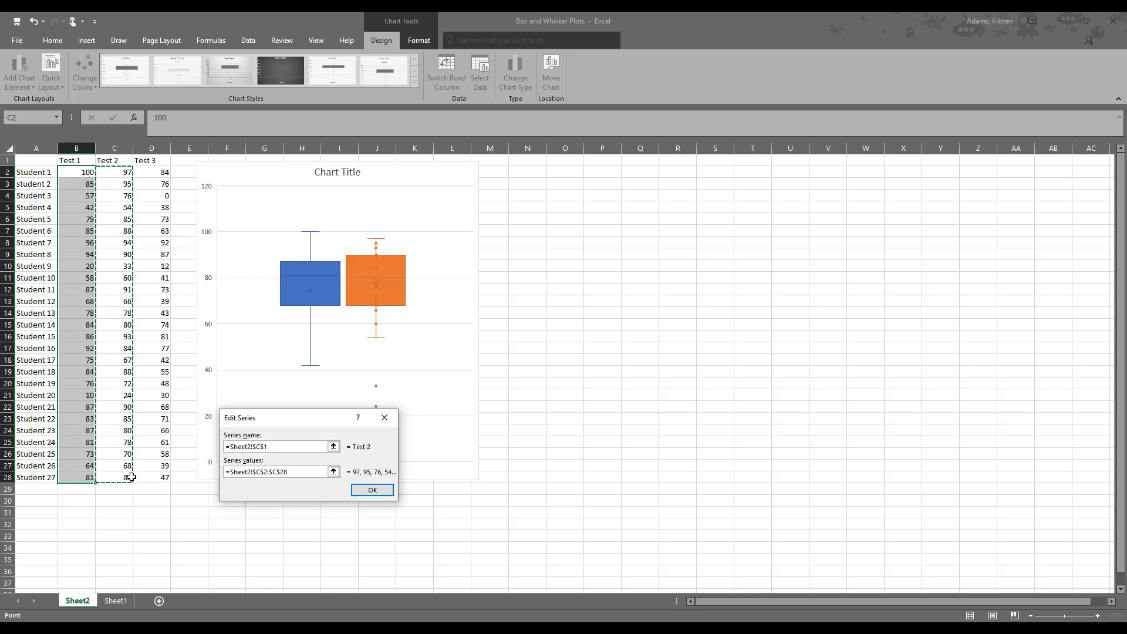
left_click(372, 493)
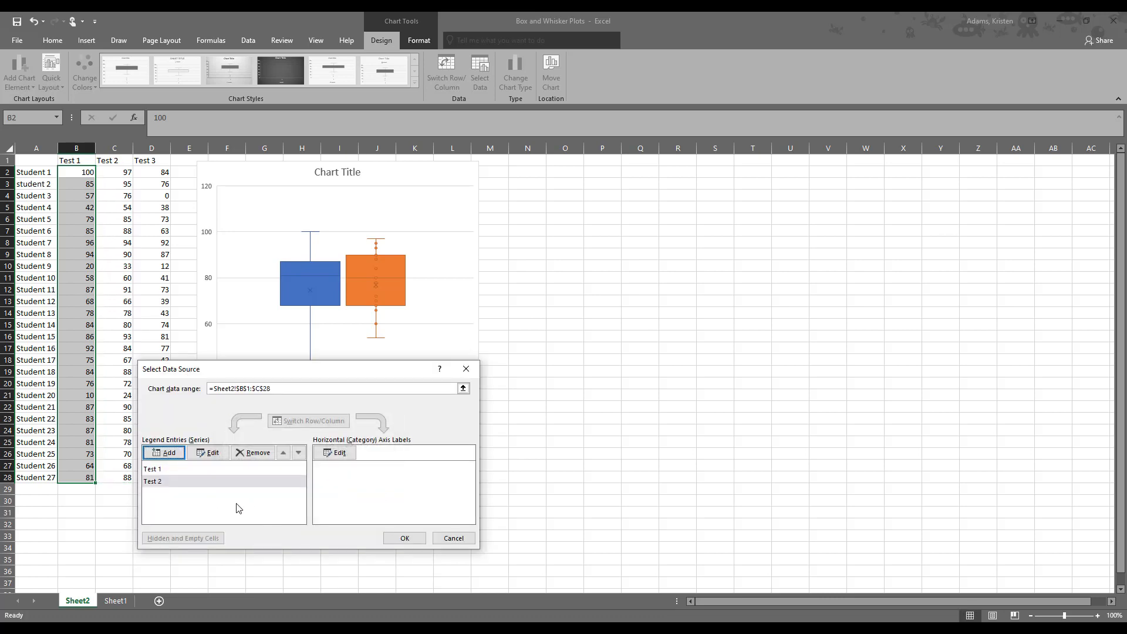
Step: Add a third data series named from cell D1 (Test 3) with the values in D2:D28, and apply the data source
left_click(179, 458)
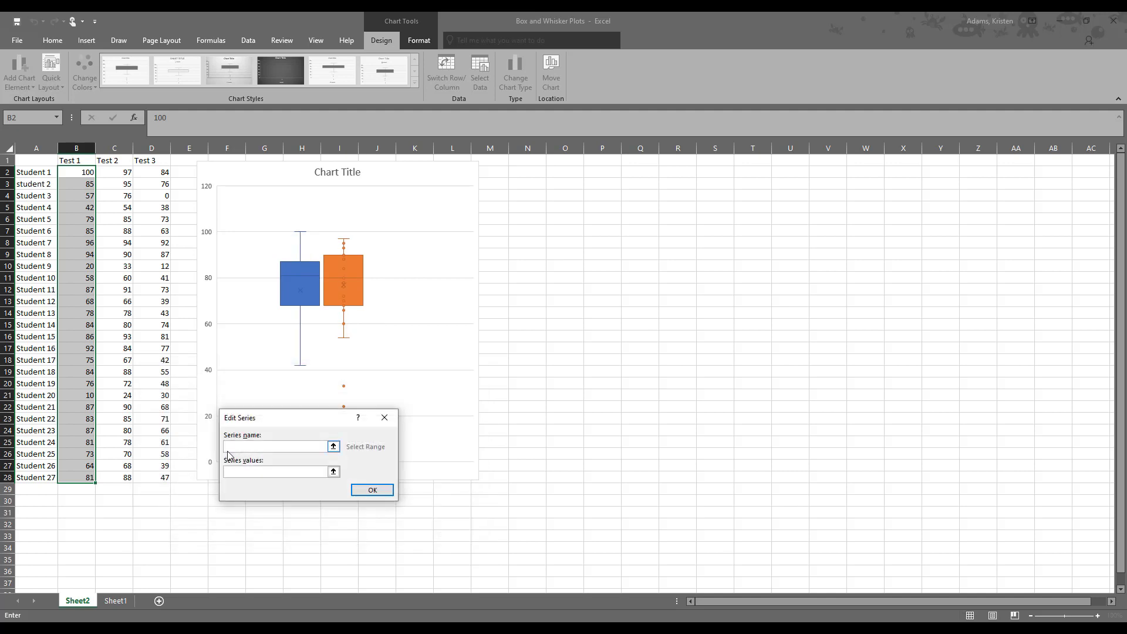
left_click(148, 161)
left_click(260, 472)
left_click_drag(142, 172, 150, 473)
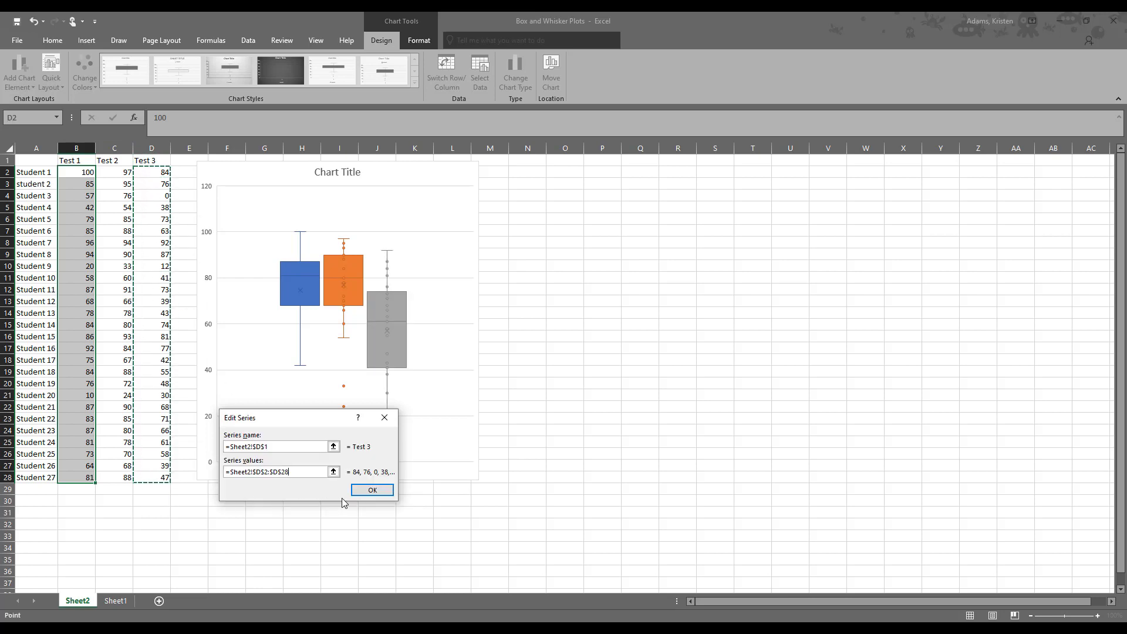
left_click(356, 491)
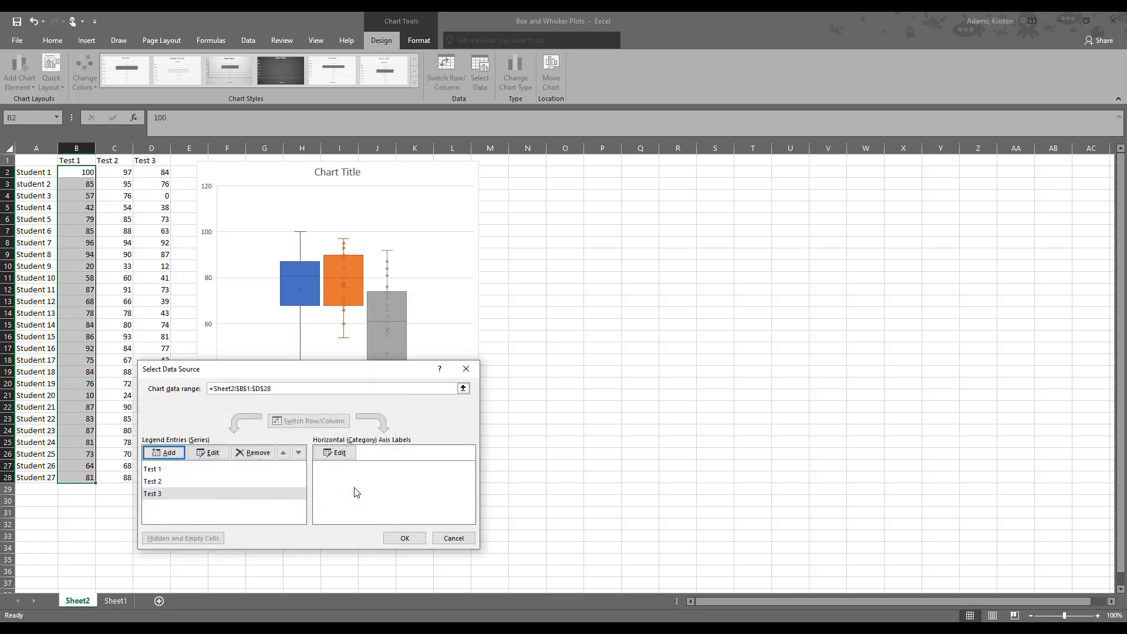
left_click(405, 539)
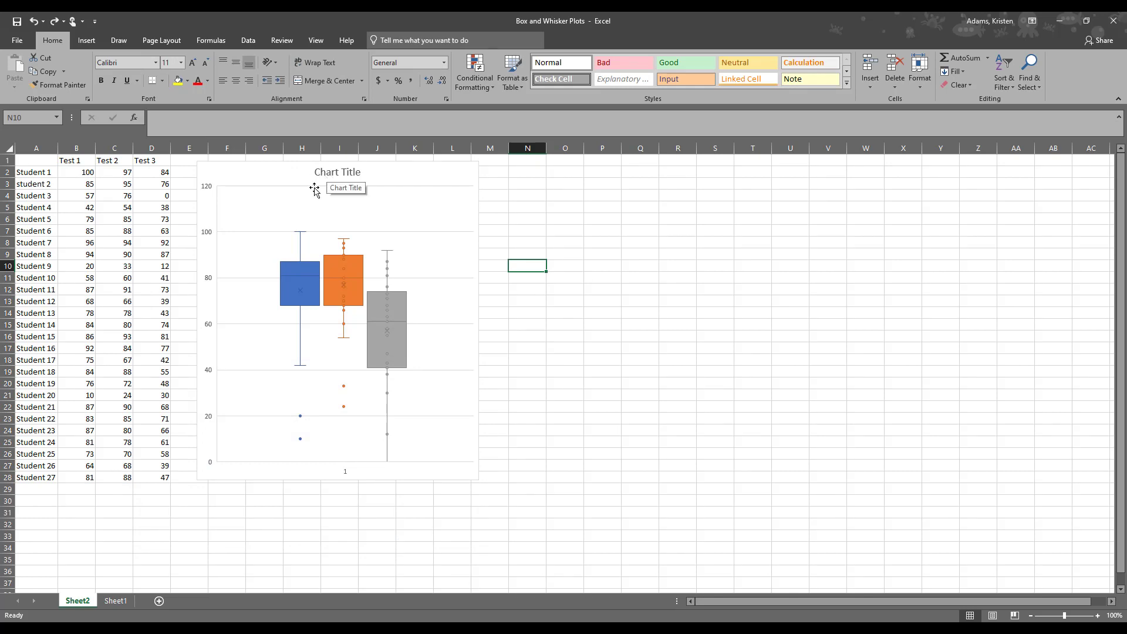
Step: Change the chart title to "Test Score Comparison"
left_click(327, 171)
double_click(328, 171)
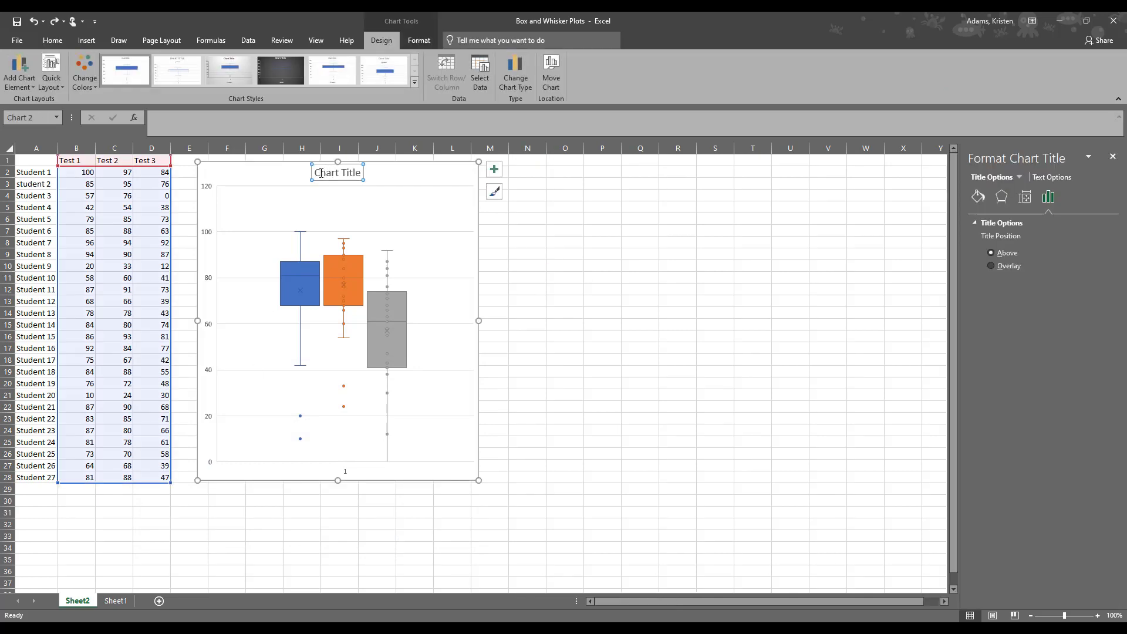
type("Test Score Comparison")
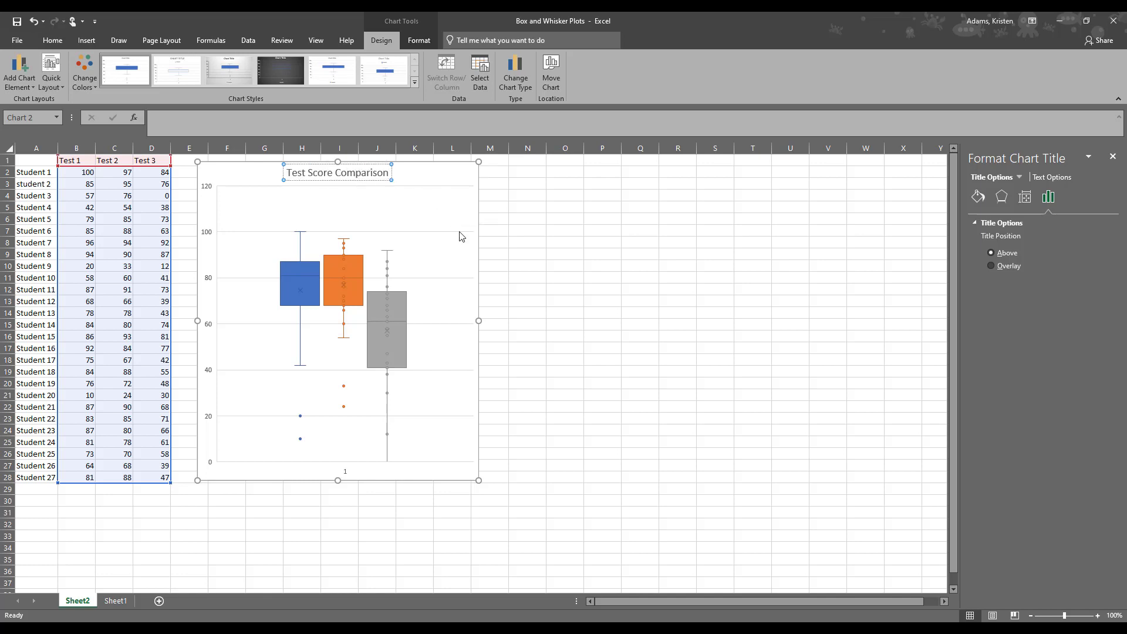
left_click(463, 176)
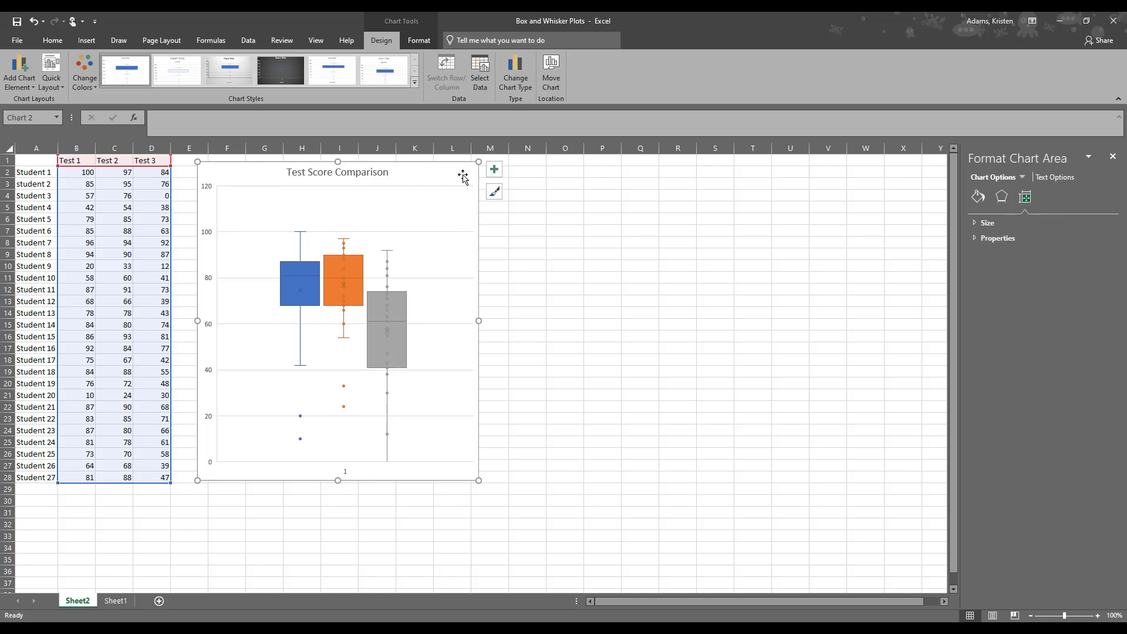
Step: Add a legend and axis titles to the chart
left_click(494, 171)
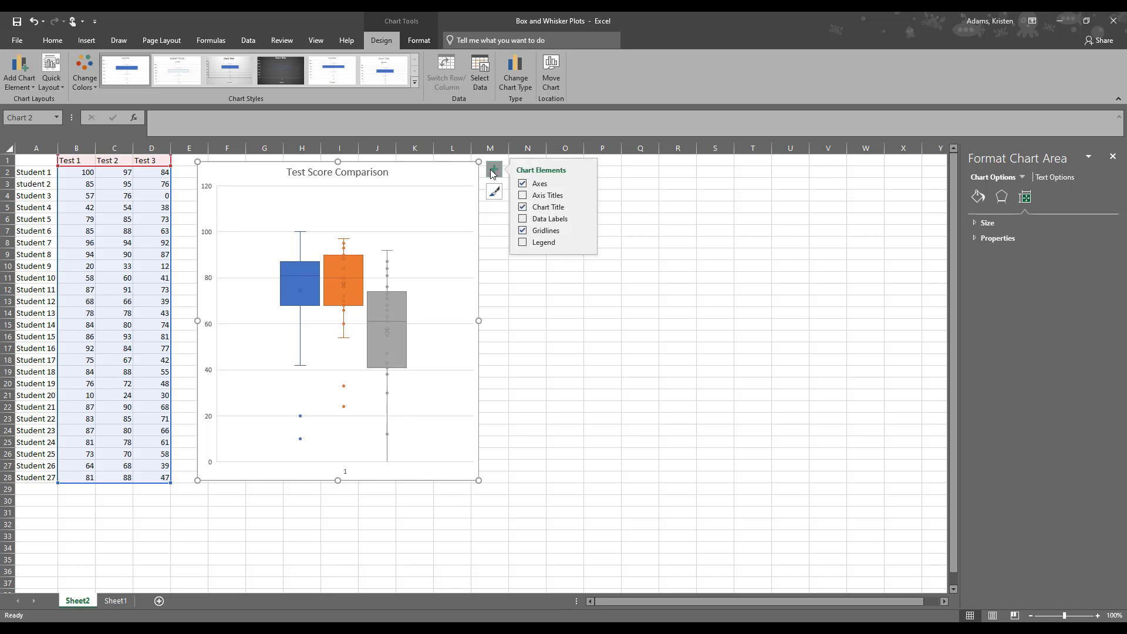
left_click(523, 242)
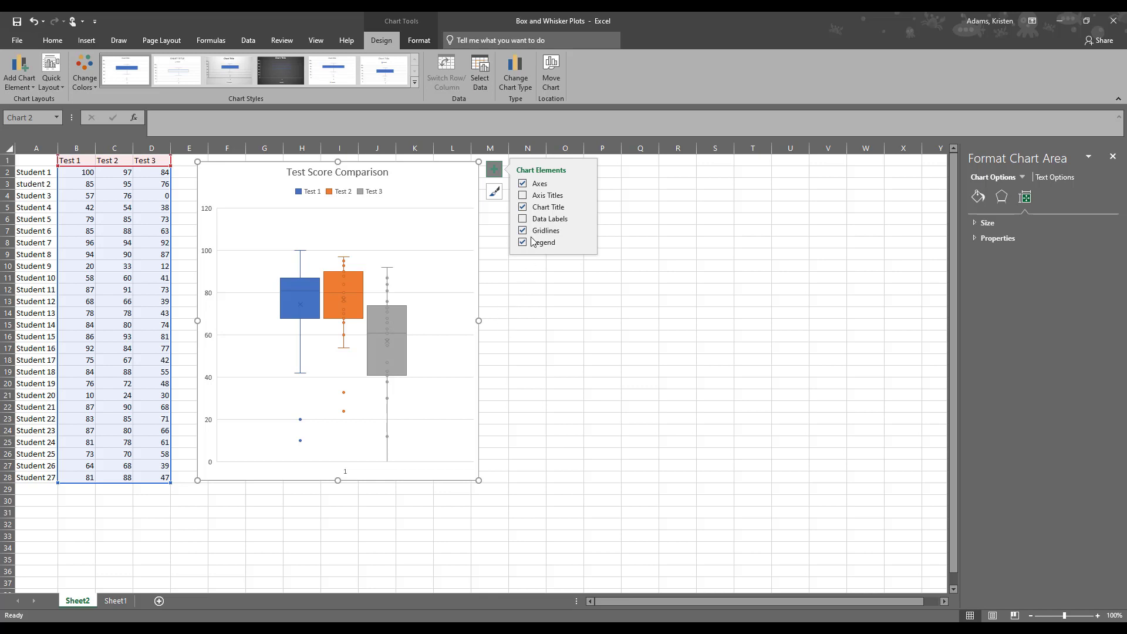
left_click(523, 196)
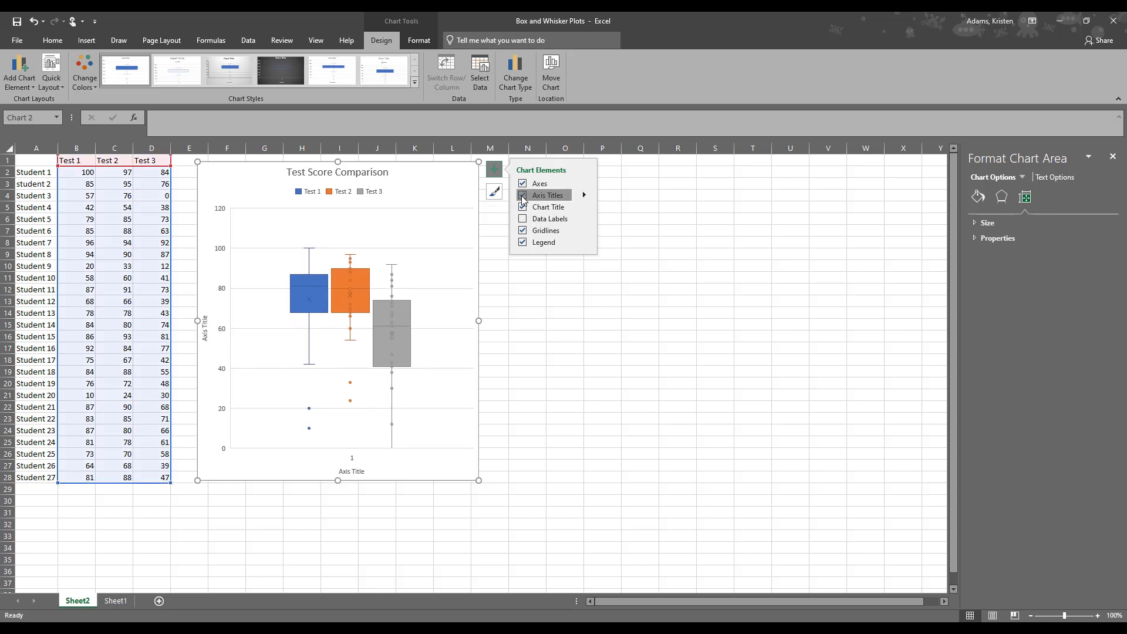
Step: Rename the vertical axis title to "Test Score"
left_click(207, 329)
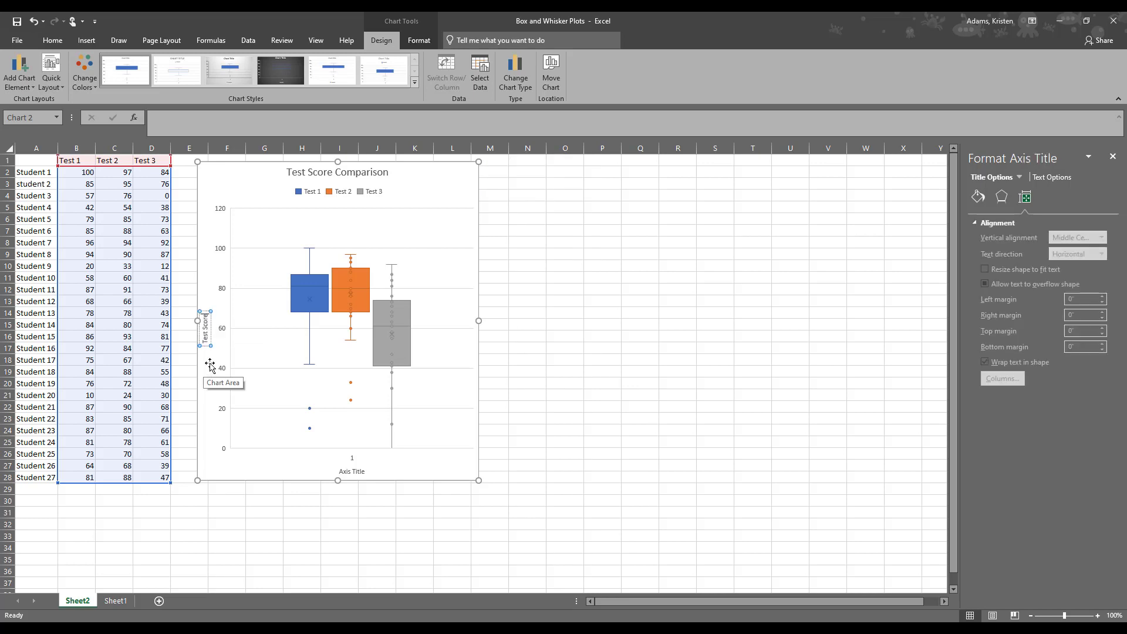
left_click(211, 366)
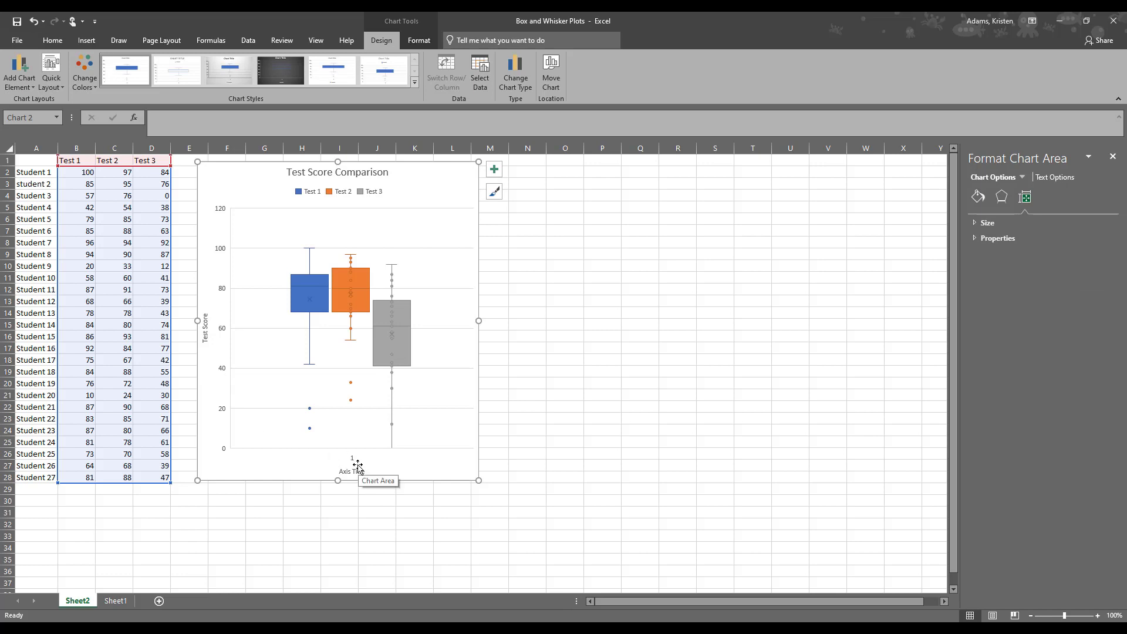
Step: Delete the horizontal axis title and the horizontal axis label from the chart
left_click(356, 469)
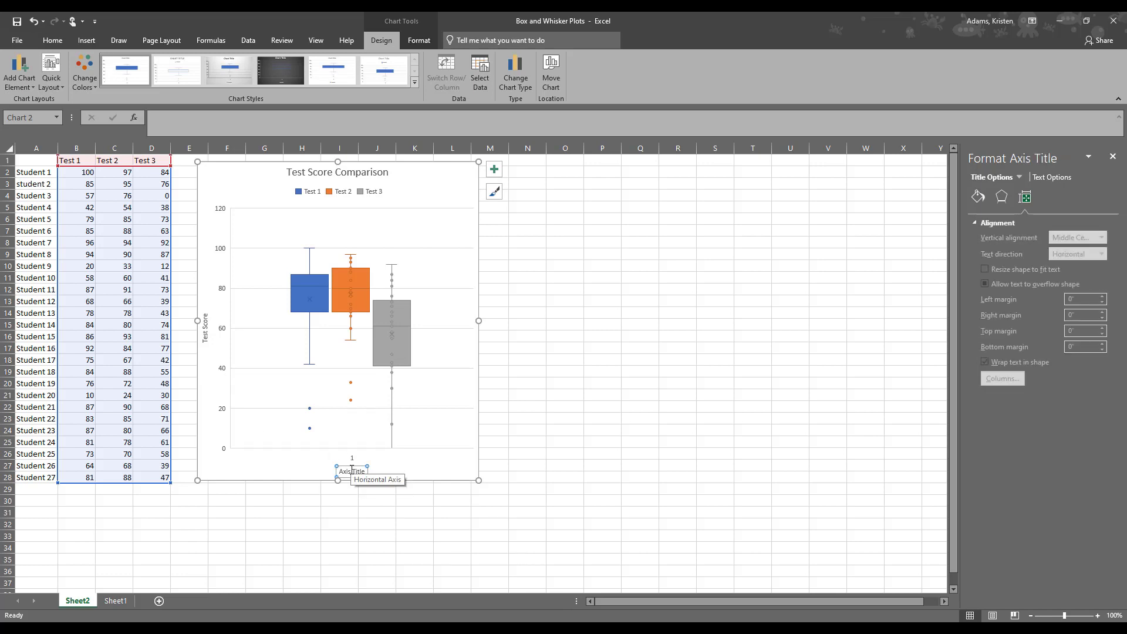
key("Delete")
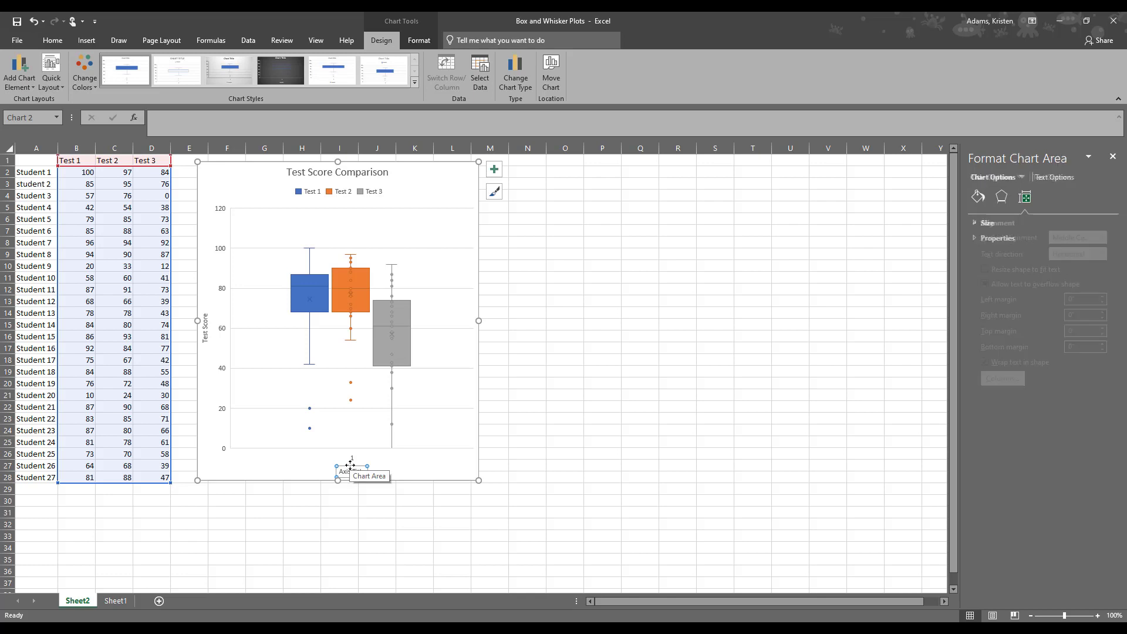
left_click(353, 471)
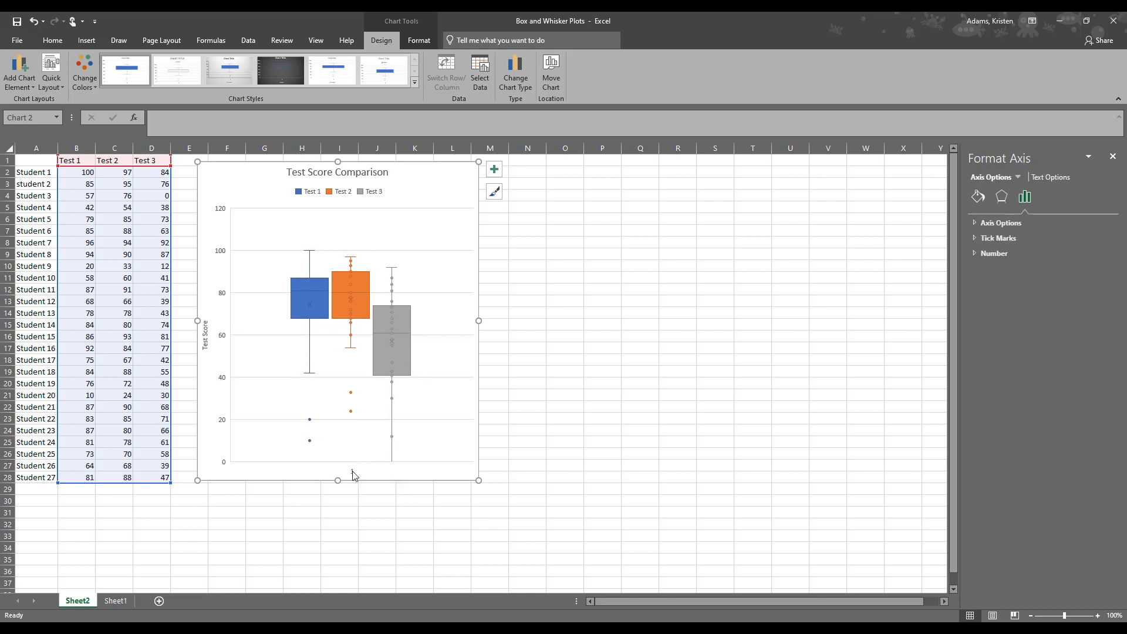
key("Delete")
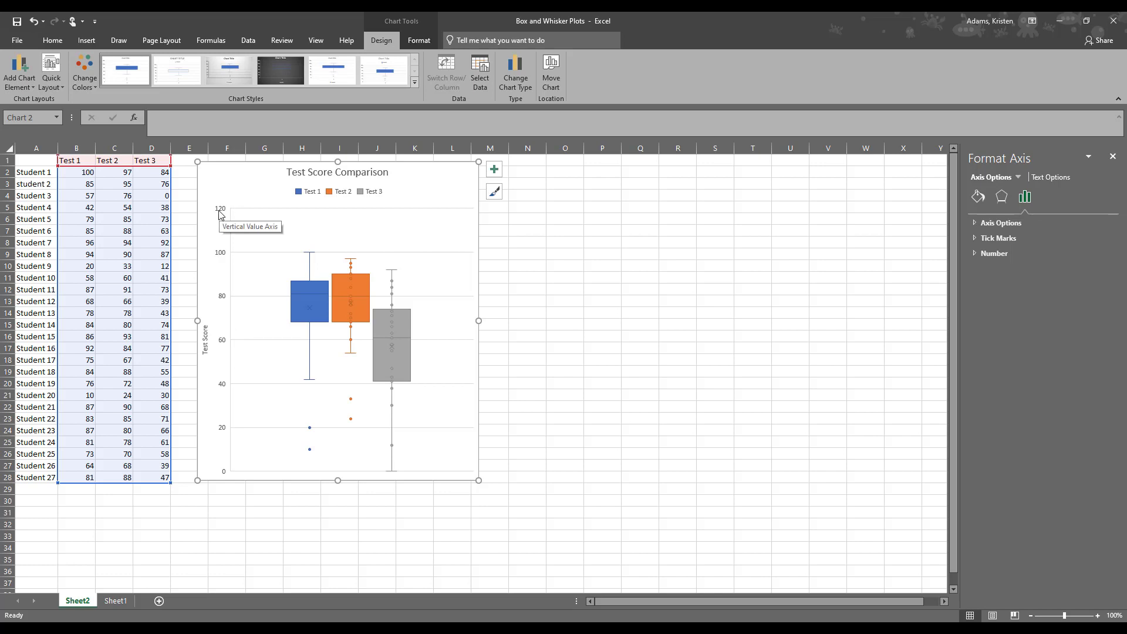
Step: Set the vertical axis maximum bound to 100
left_click(222, 257)
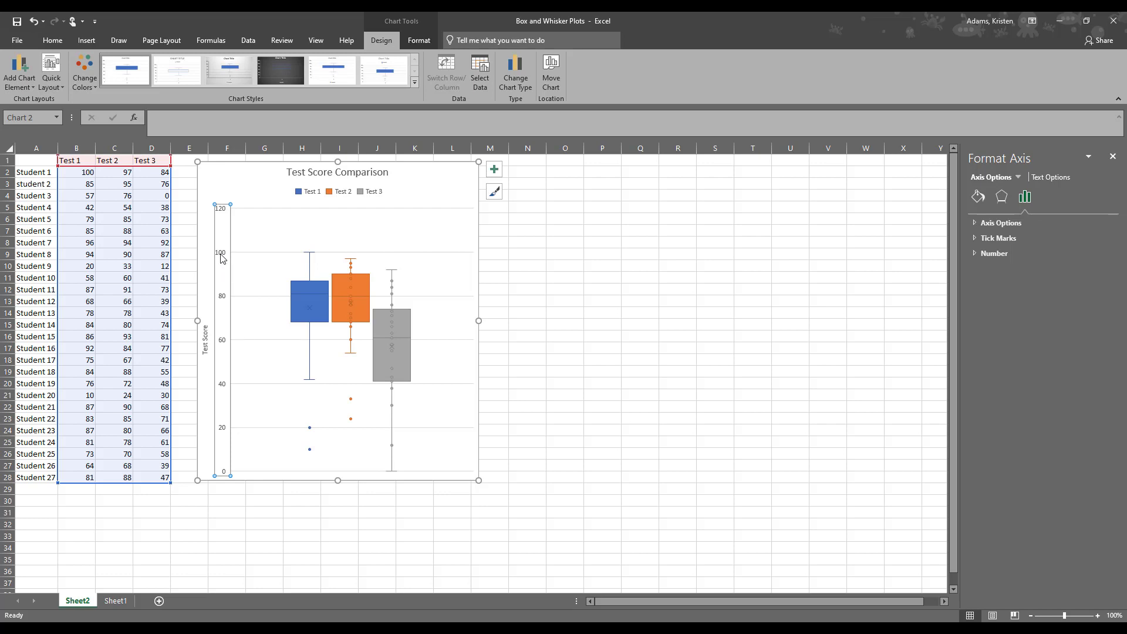
left_click(976, 224)
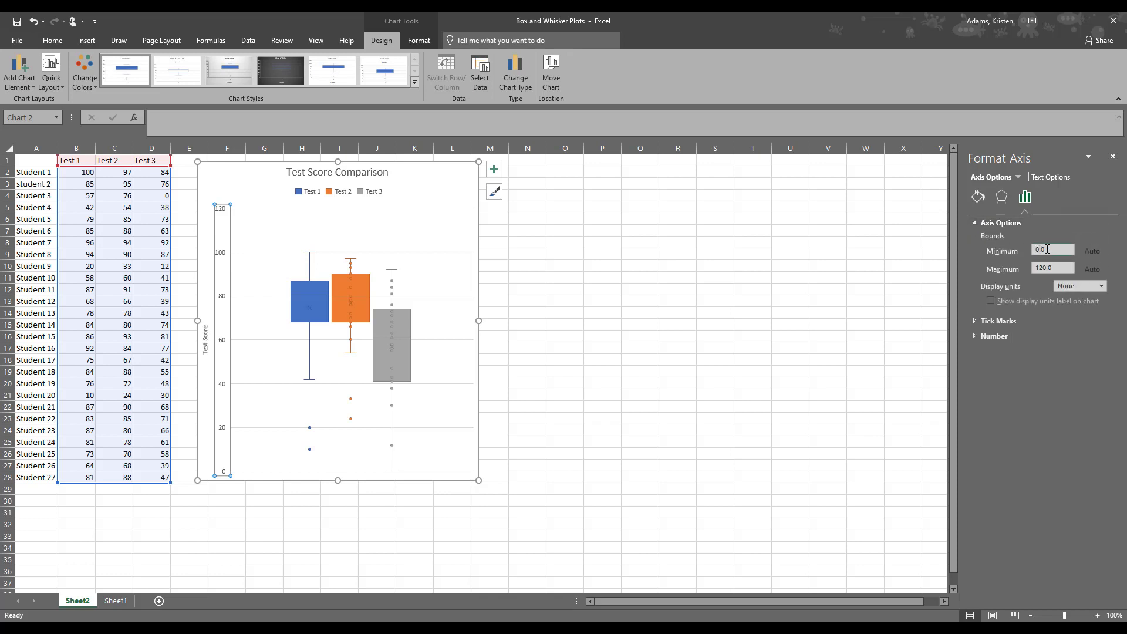
left_click_drag(1059, 268, 1035, 268)
type("100")
key("Return")
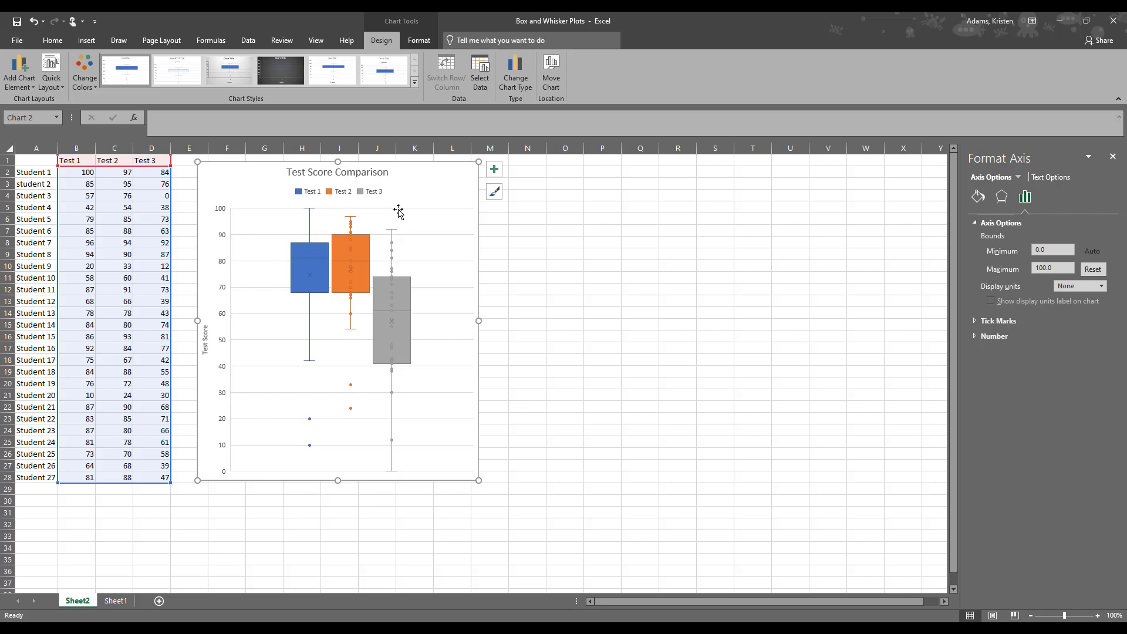
Step: Recolor the chart with the orange, yellow and green colorful palette and apply the fifth chart style
left_click(94, 86)
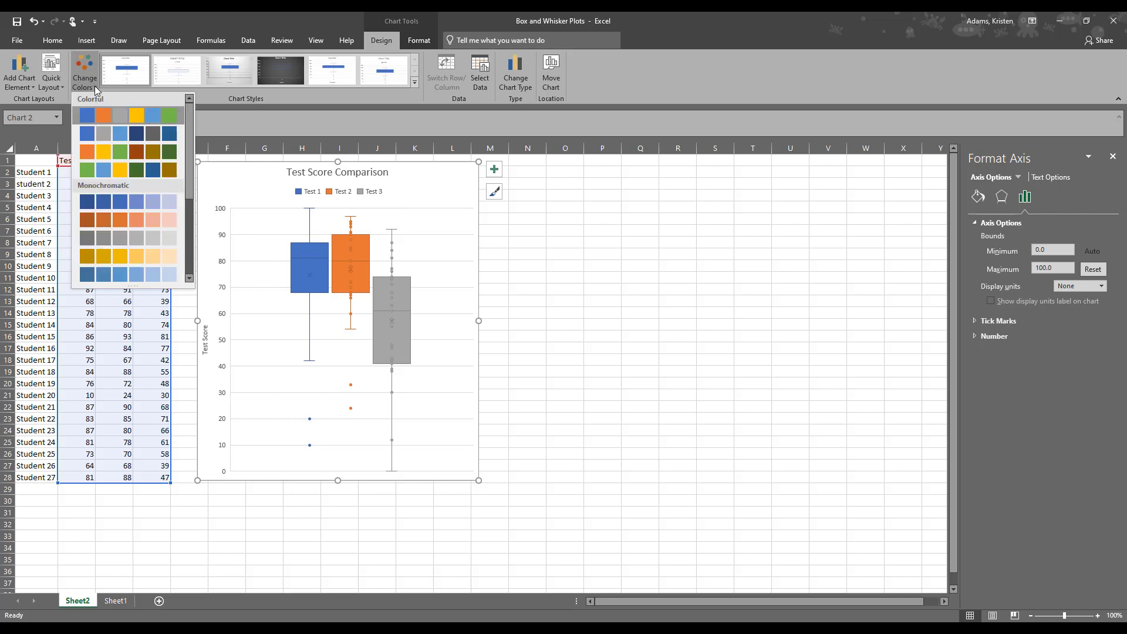
left_click(107, 151)
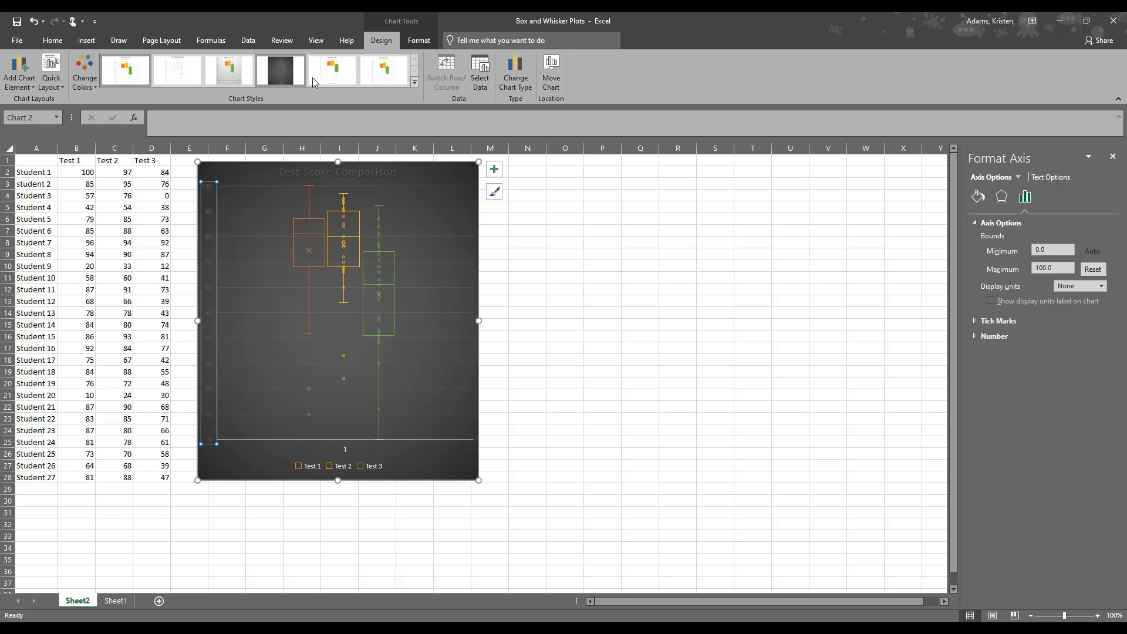
left_click(369, 76)
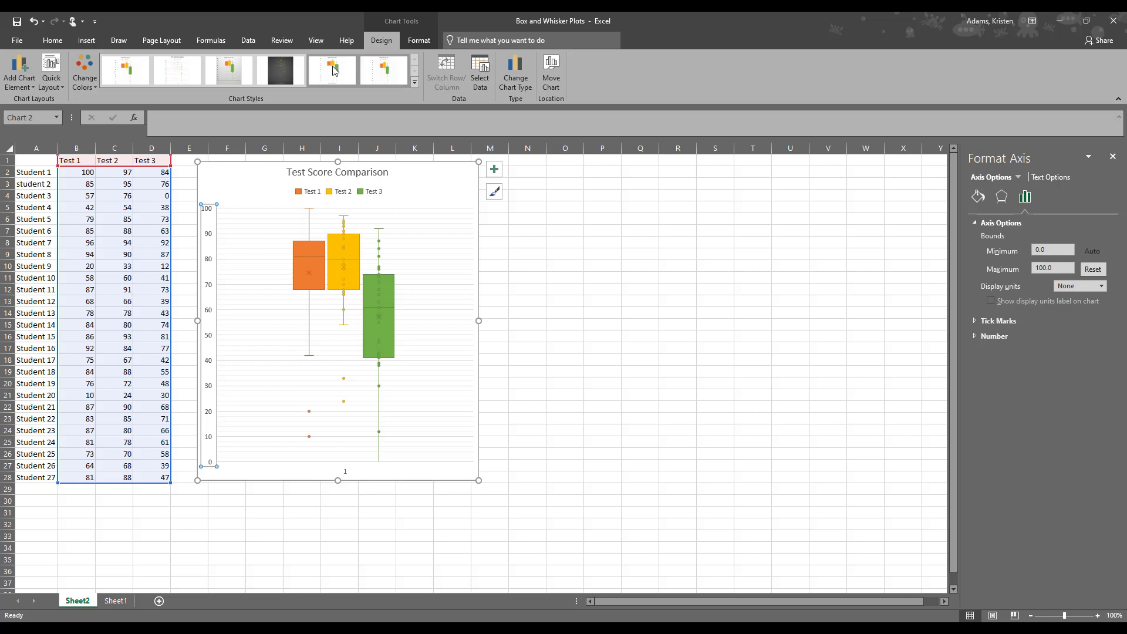
key("Escape")
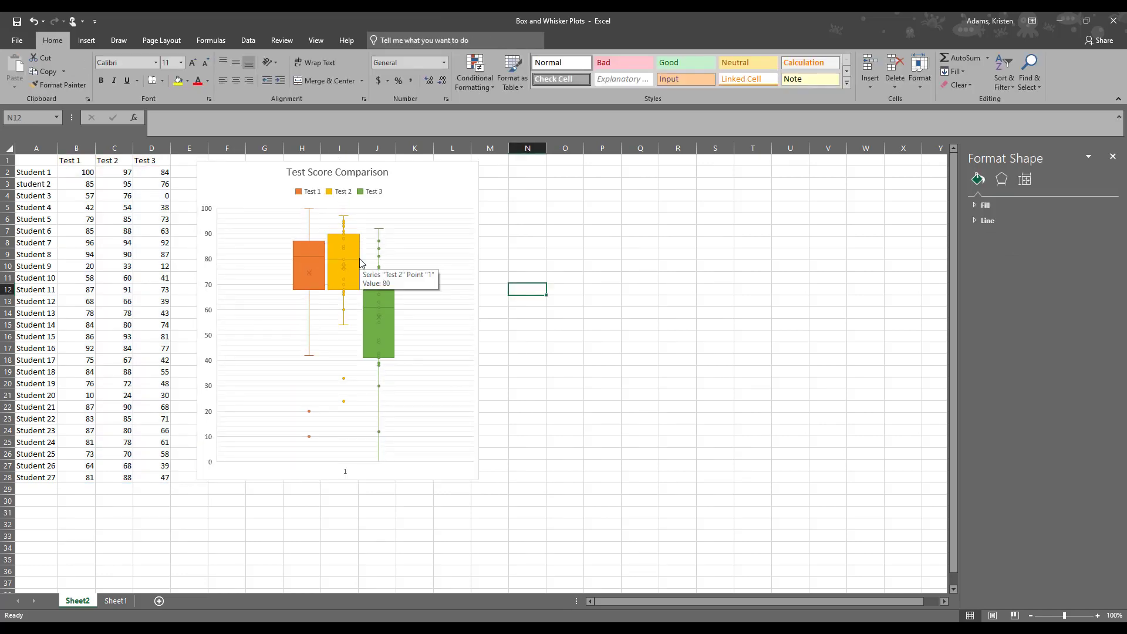